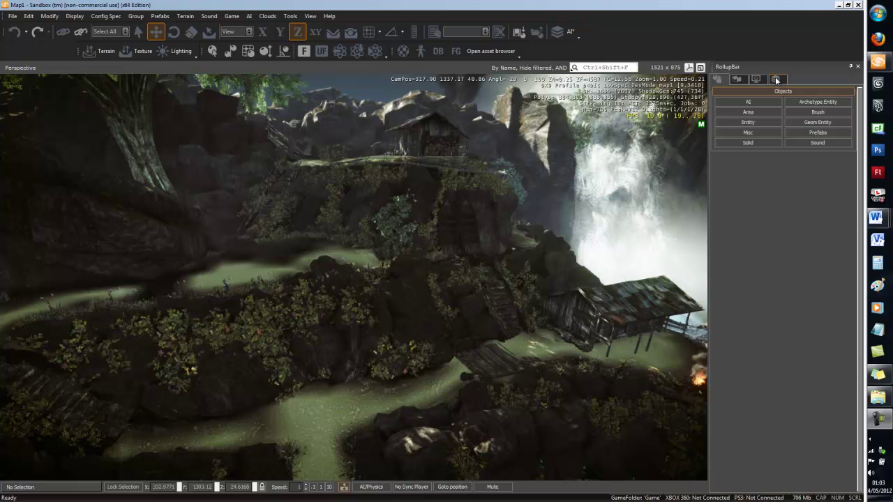
Look through the terrain tools, display settings and layer list of the RollupBar, ending on the object categories.
left_click(733, 83)
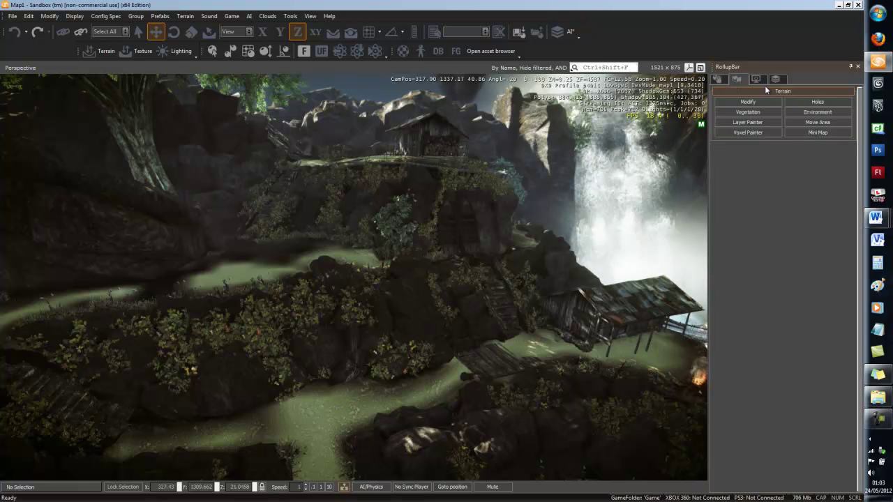
left_click(755, 79)
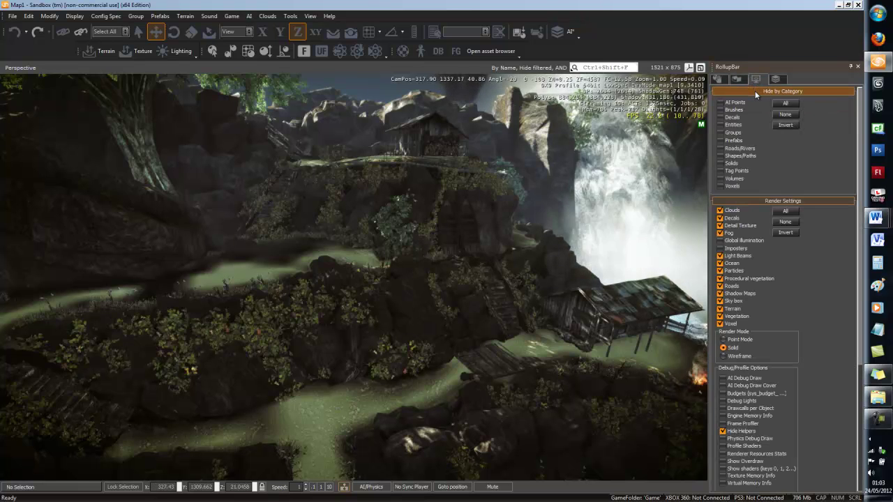
left_click(772, 79)
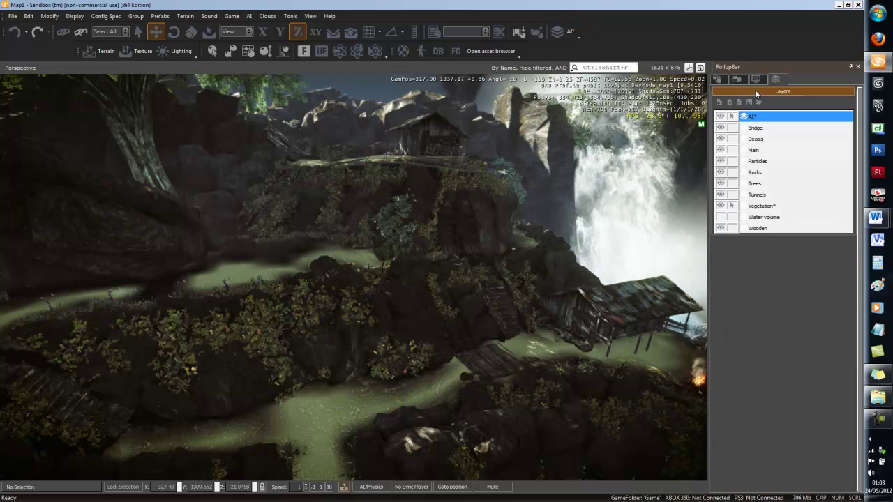
left_click(718, 80)
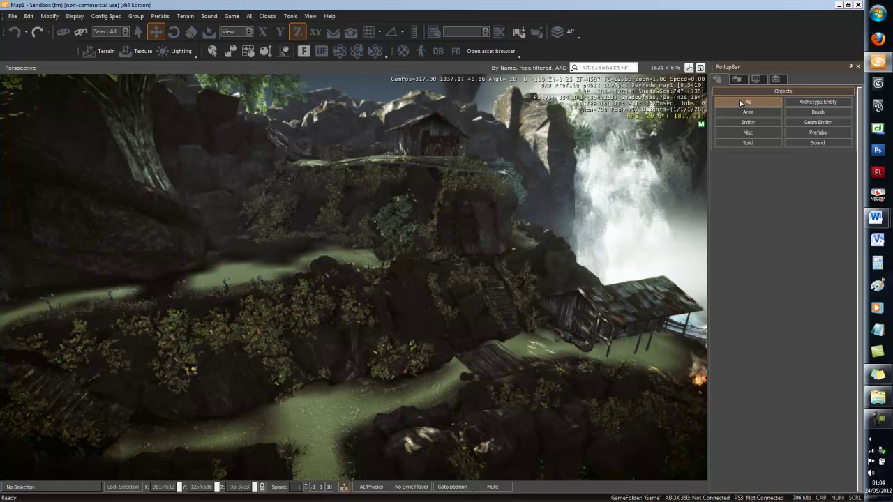
Browse the AI, Brush, Geom Entity, Sound, Misc, Area and Entity object categories to review what each offers.
left_click(739, 99)
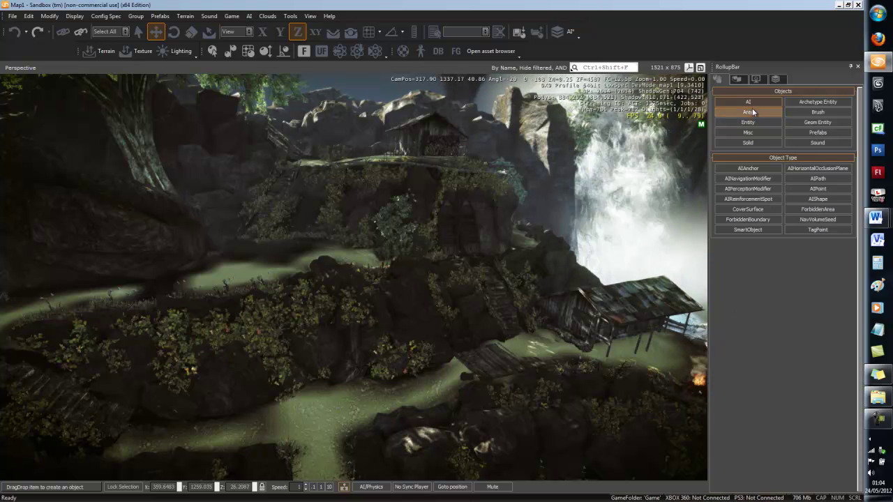
left_click(803, 112)
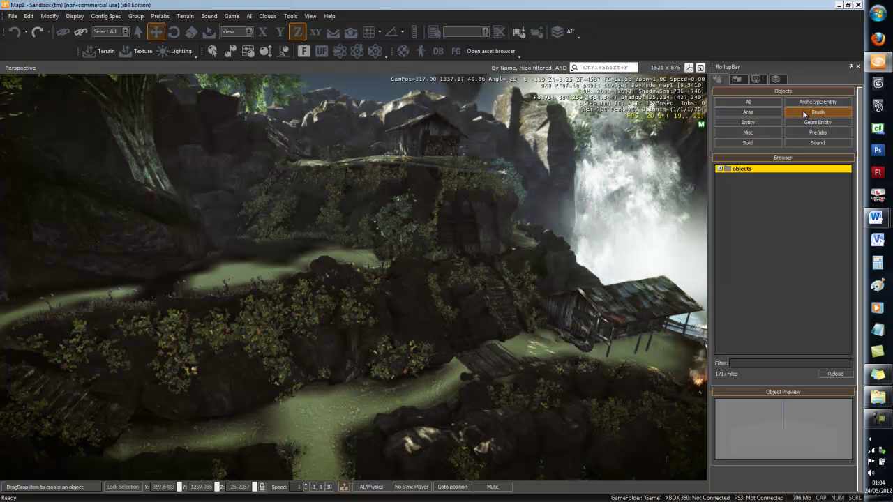
left_click(719, 169)
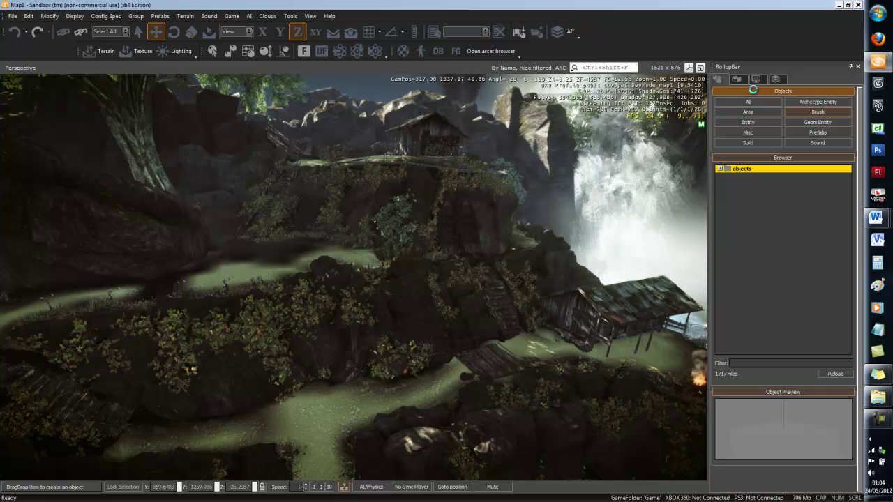
left_click(812, 123)
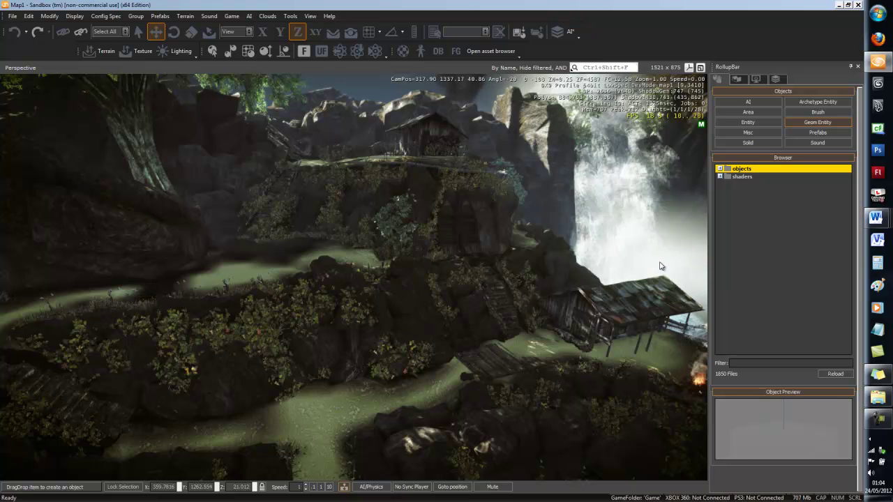
left_click(810, 142)
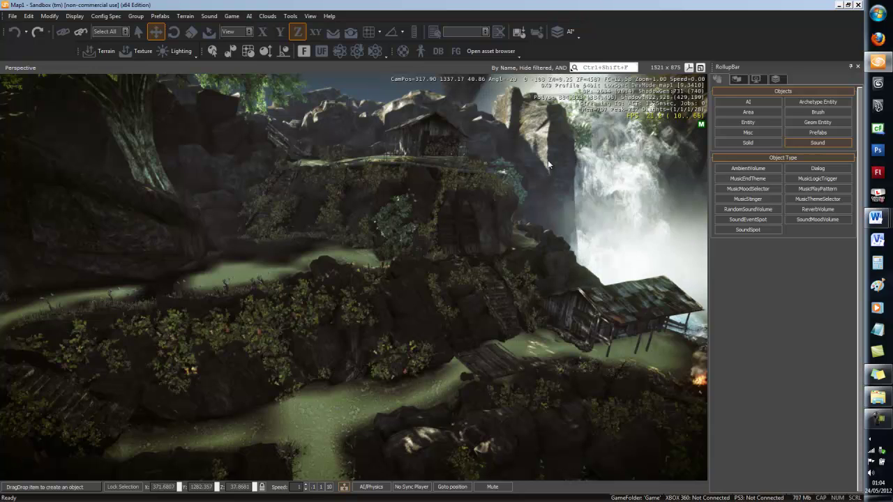
left_click(759, 131)
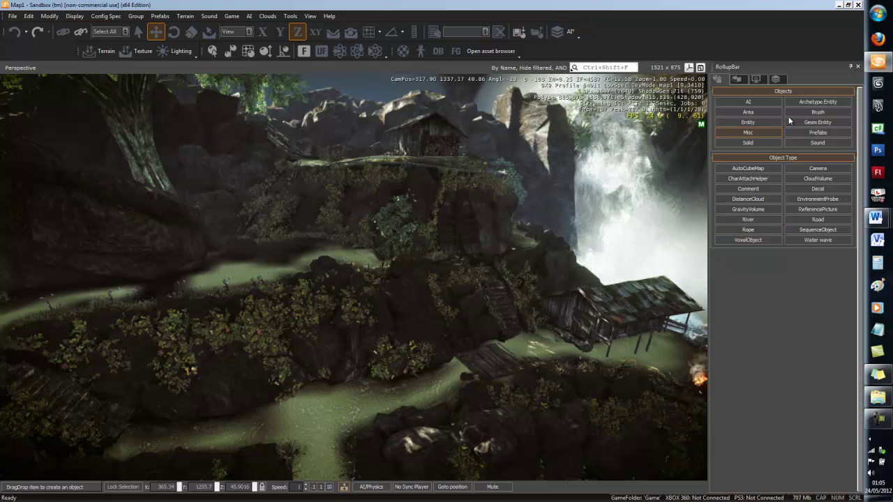
left_click(771, 114)
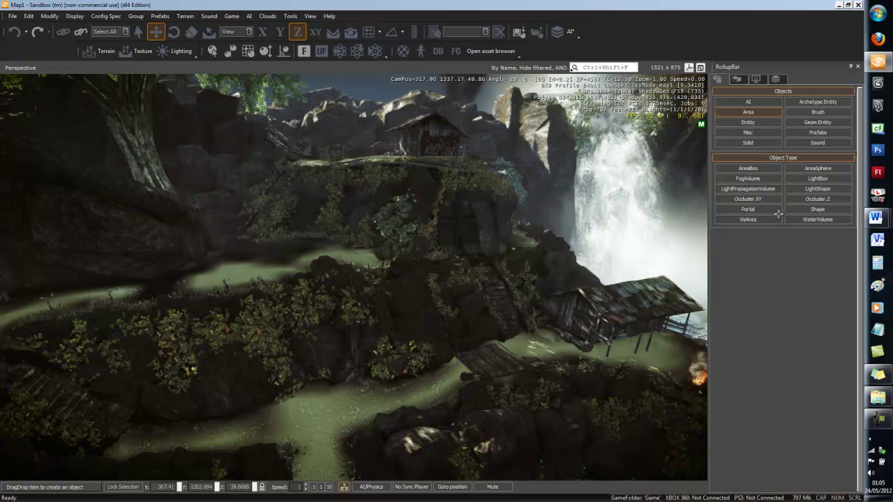
left_click(747, 123)
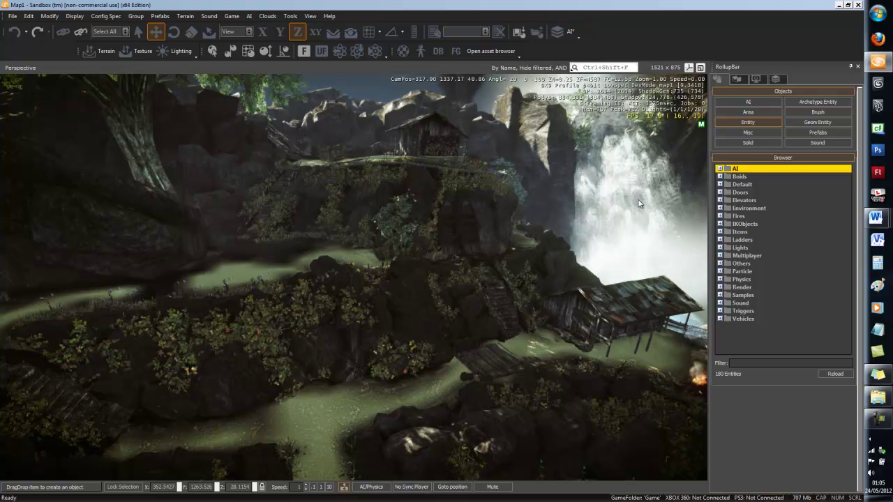
key("Down")
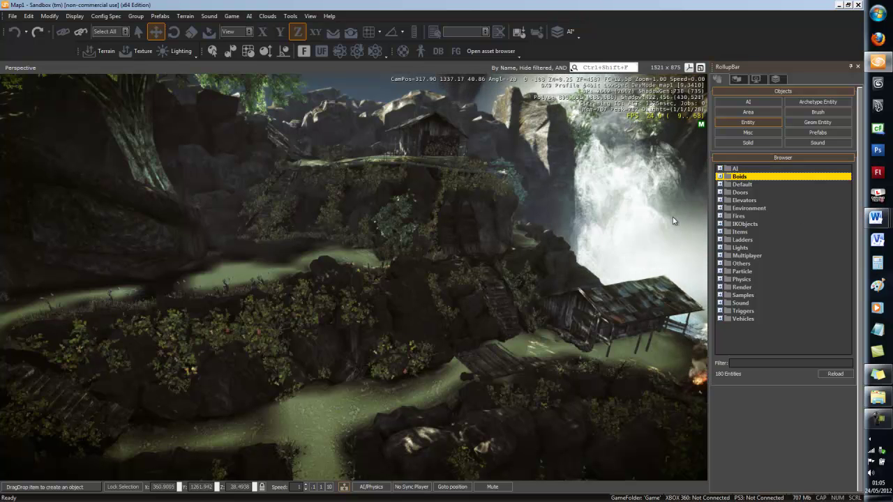
Review the terrain tools for Holes, Environment, Layer Painter and Vegetation.
left_click(740, 78)
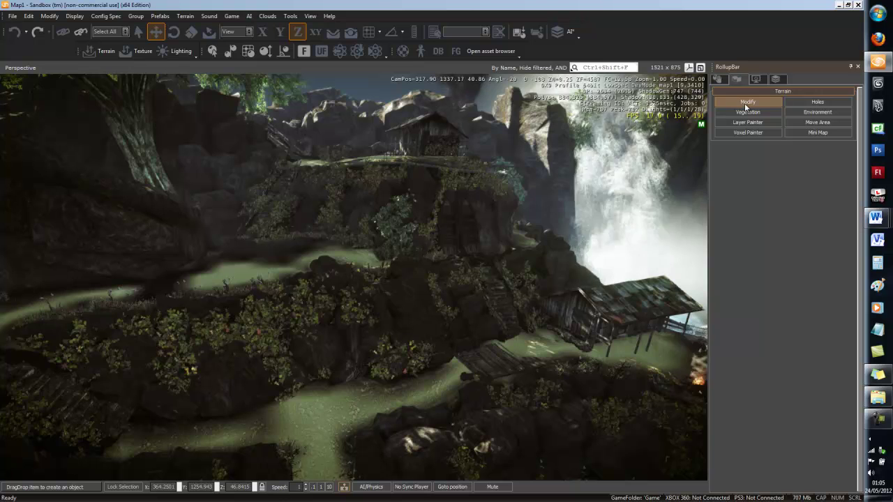
left_click(817, 103)
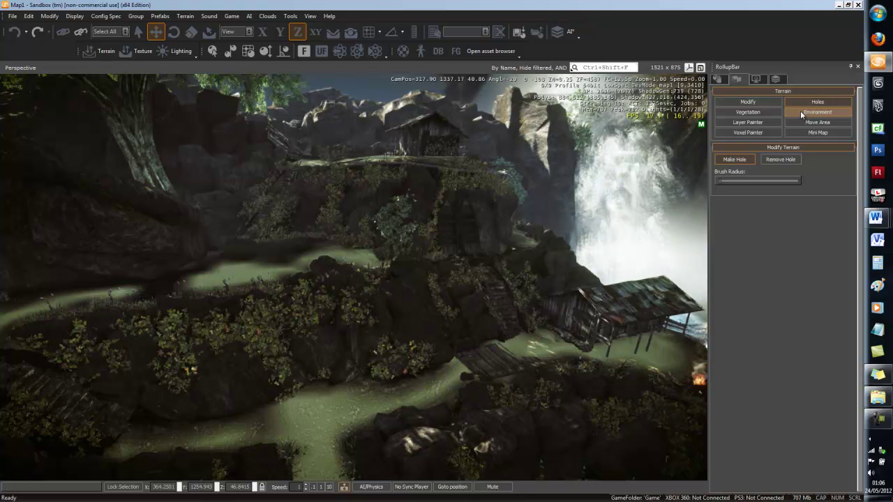
left_click(801, 113)
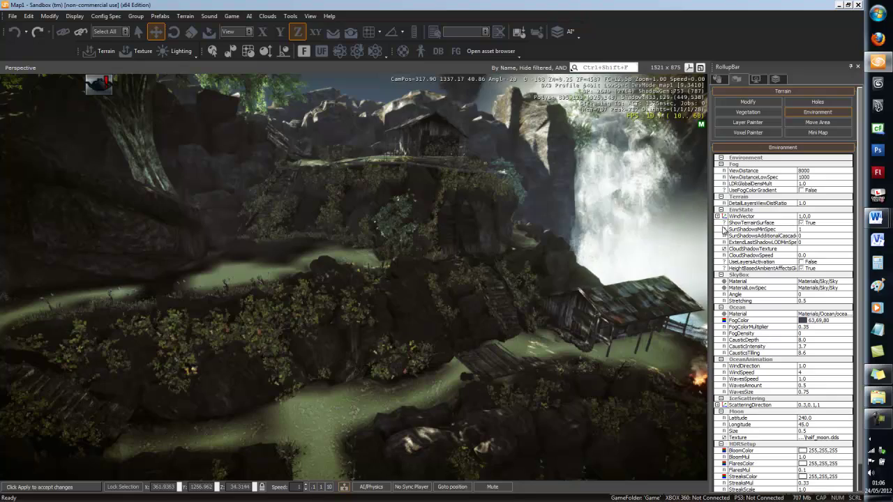
right_click_drag(582, 222, 575, 210)
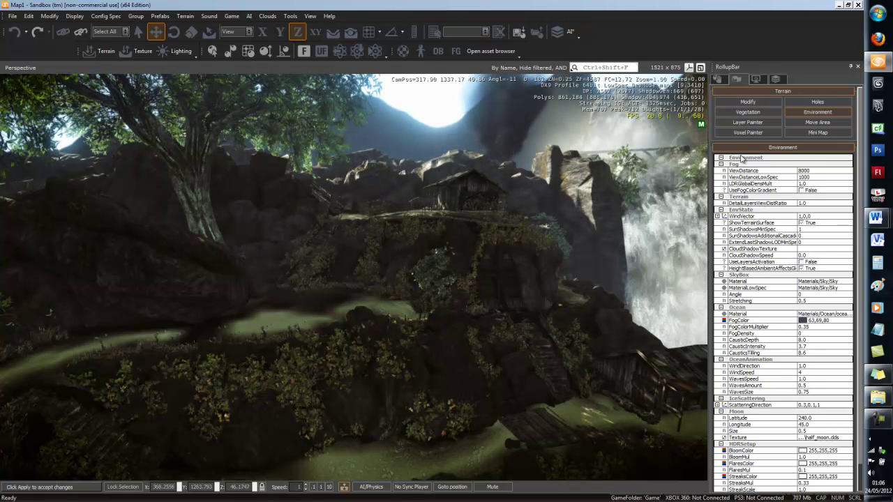
left_click(747, 122)
mouse_move(532, 255)
right_mouse_down()
mouse_move(518, 253)
mouse_move(514, 273)
mouse_move(540, 261)
mouse_move(524, 265)
right_mouse_up()
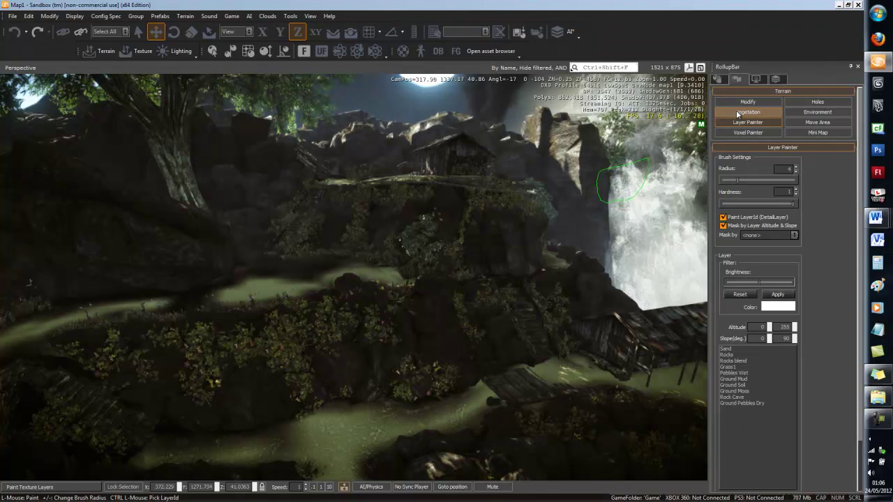
left_click(736, 112)
Fly the camera around the level to examine the vegetation on the cliff paths and the pine forest by the sea.
mouse_move(489, 251)
right_mouse_down()
mouse_move(482, 240)
mouse_move(462, 239)
mouse_move(463, 295)
mouse_move(451, 332)
mouse_move(379, 302)
mouse_move(398, 306)
right_mouse_up()
key("w")
key("s")
key("w")
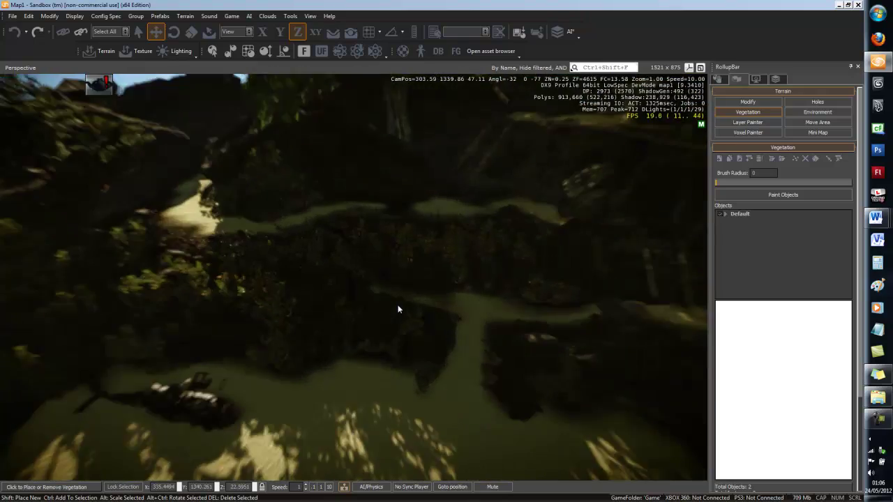
key("w")
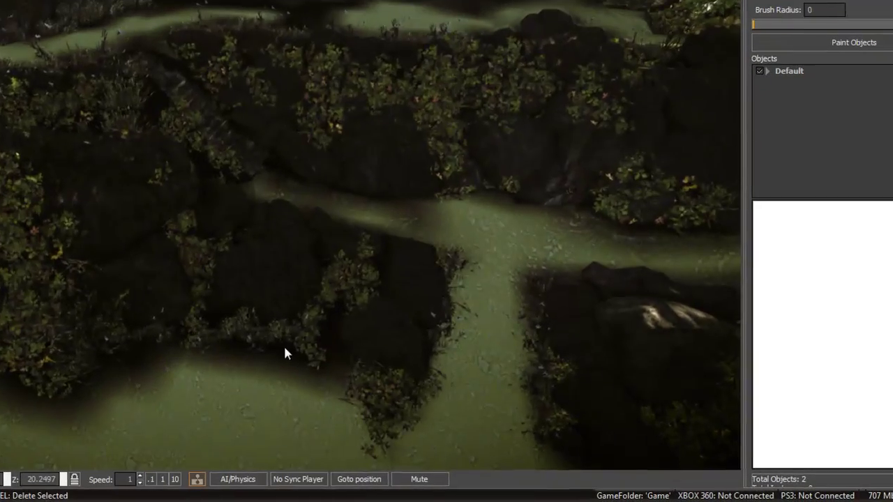
right_click_drag(402, 397, 403, 399)
key("w")
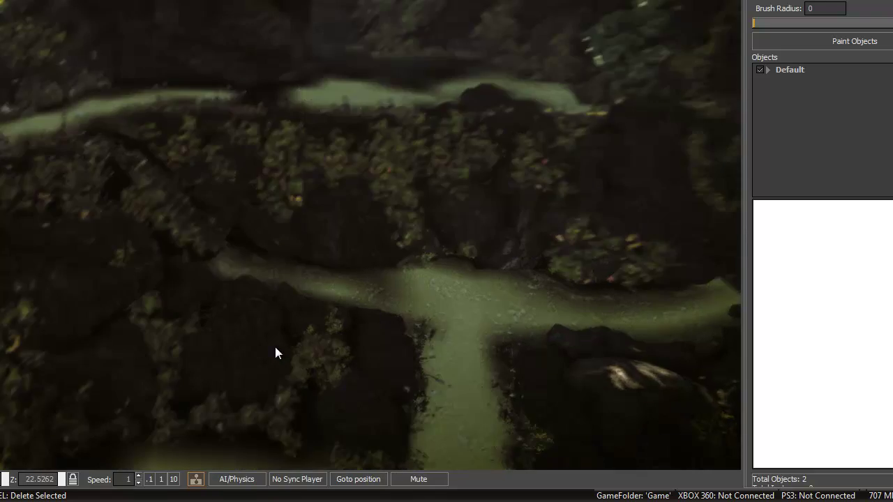
key("s")
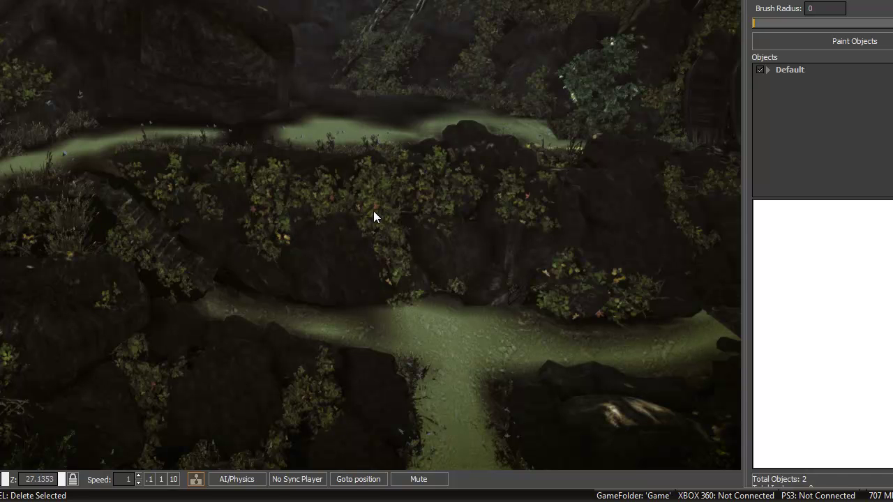
key("w")
right_click_drag(298, 211, 300, 210)
key("s")
right_click_drag(300, 210, 302, 210)
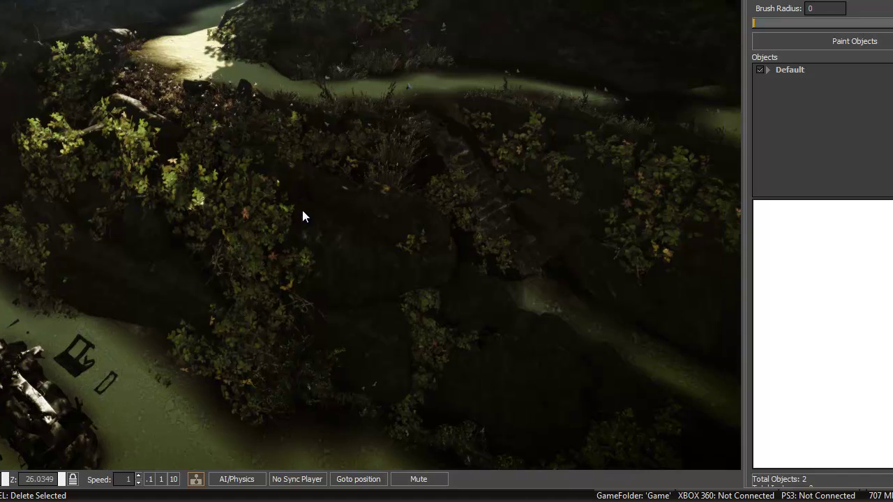
right_click_drag(352, 139, 348, 142)
right_click_drag(231, 162, 233, 162)
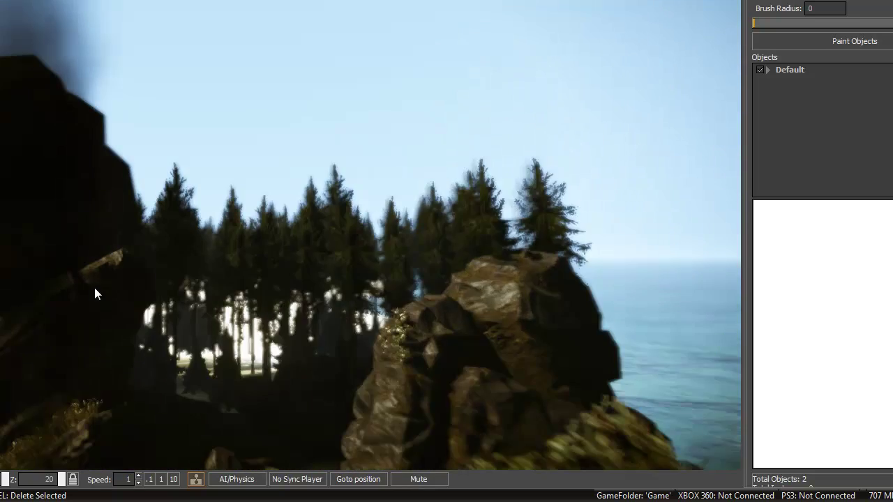
key("w")
right_click_drag(177, 353, 196, 362)
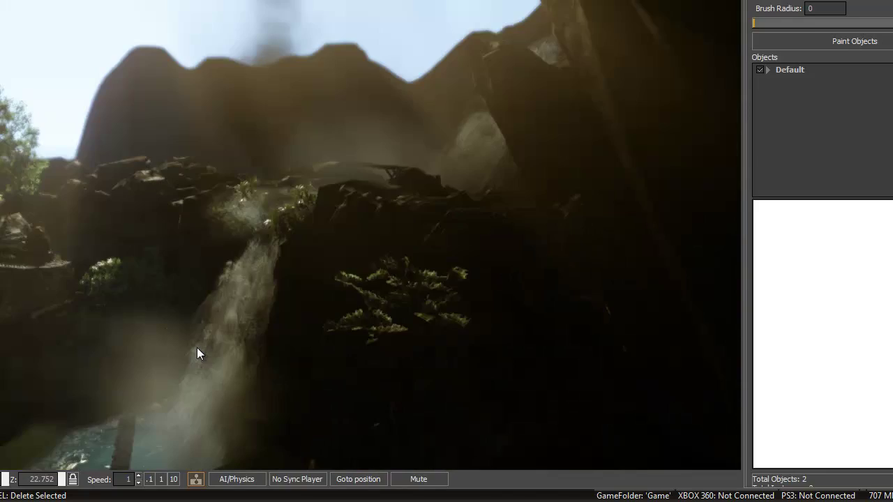
key("w")
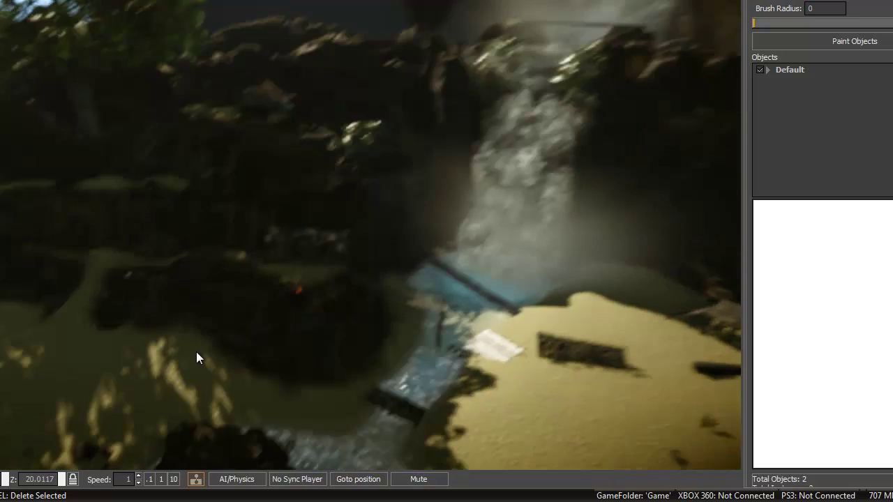
key("w")
right_click_drag(196, 352, 205, 349)
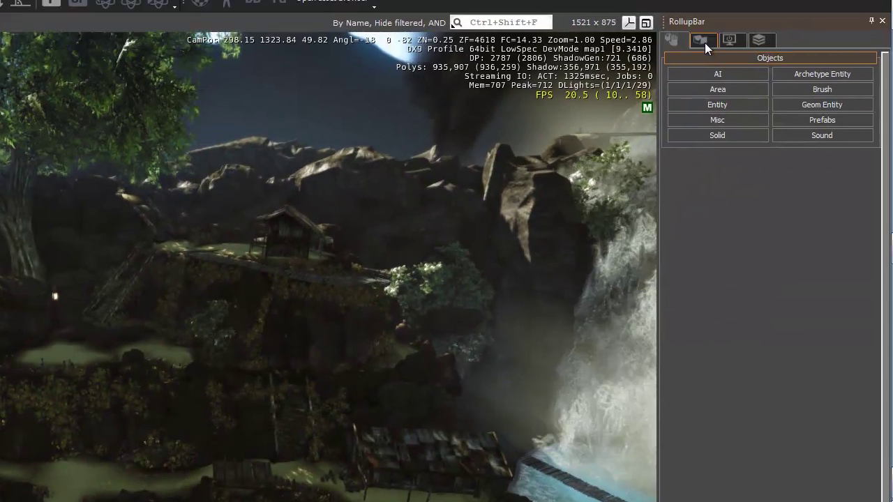
Review the Hide by Category and Render Settings display options, with a brief look at the layer list.
left_click(700, 47)
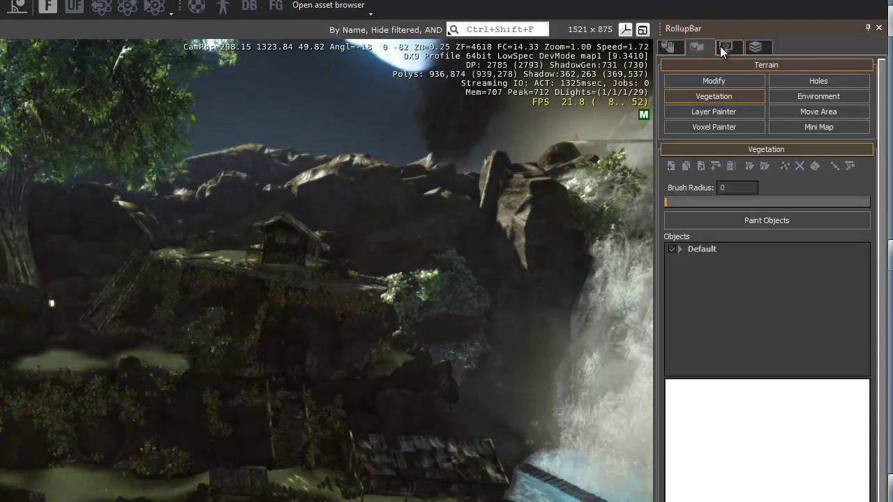
left_click(732, 47)
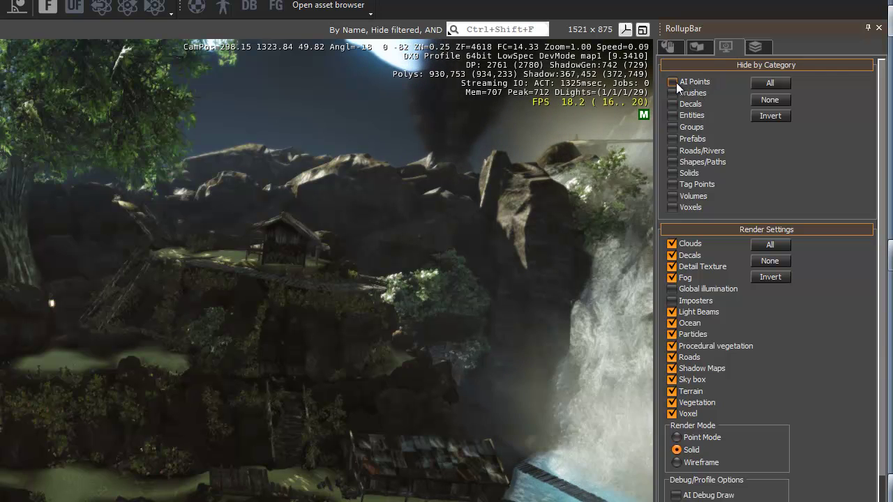
left_click(760, 46)
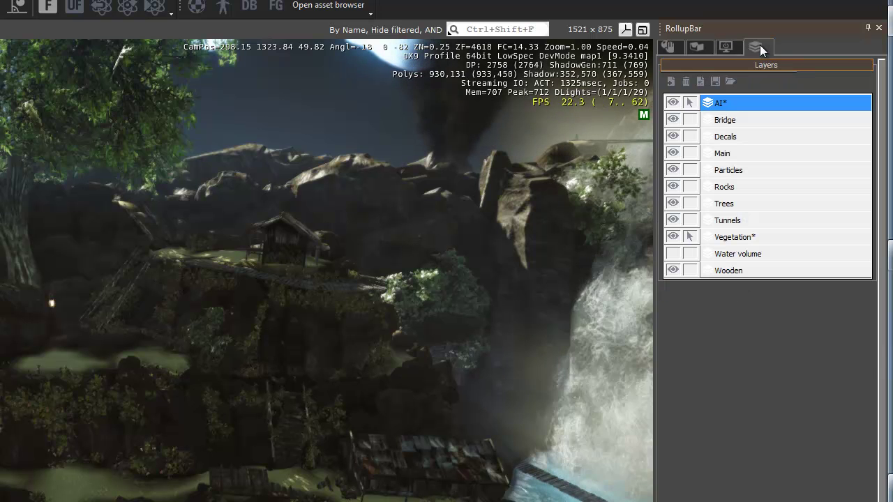
left_click(726, 47)
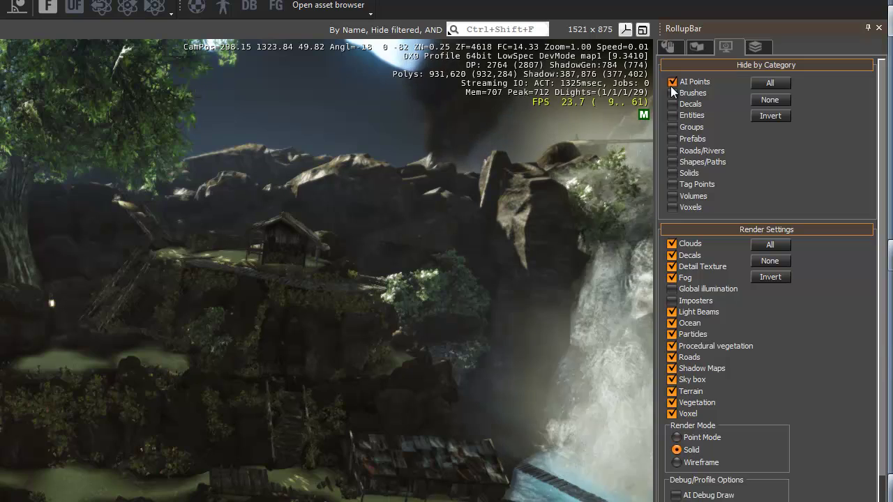
right_click_drag(509, 136, 600, 95)
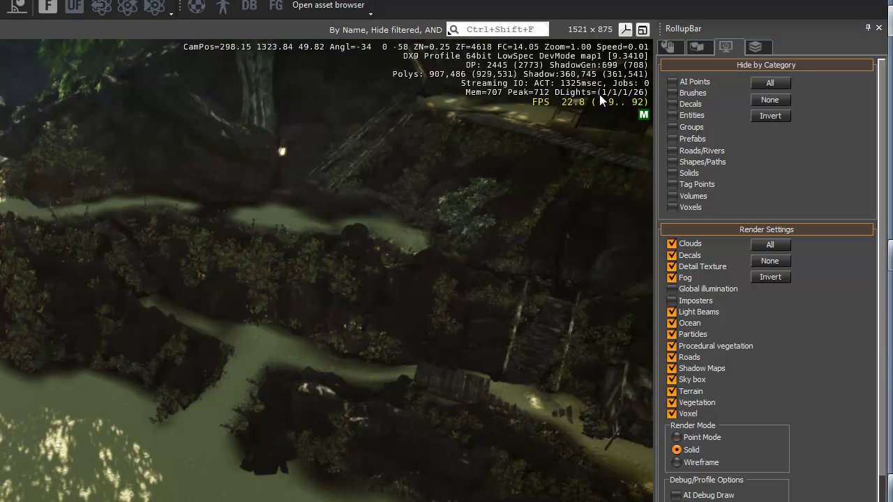
Hide all brushes, inspect the bare terrain from a new camera position, and show the brushes again.
left_click(674, 93)
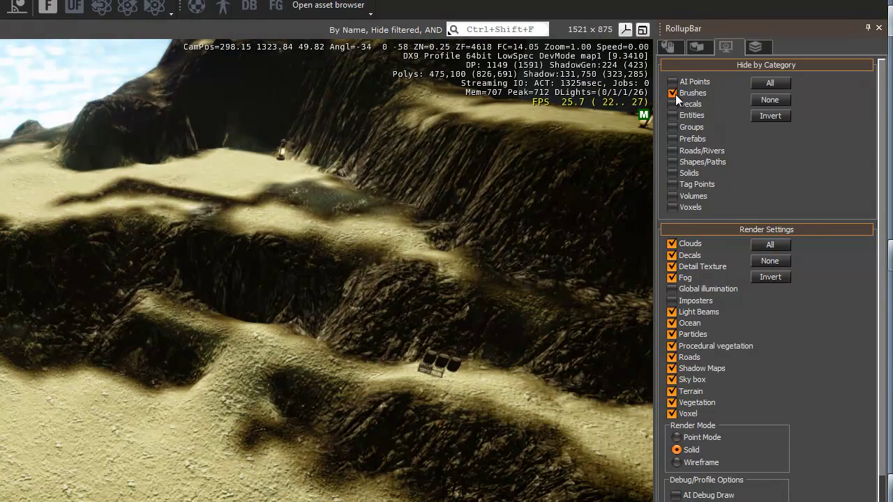
right_click_drag(305, 224, 333, 222)
key("w")
left_click(672, 93)
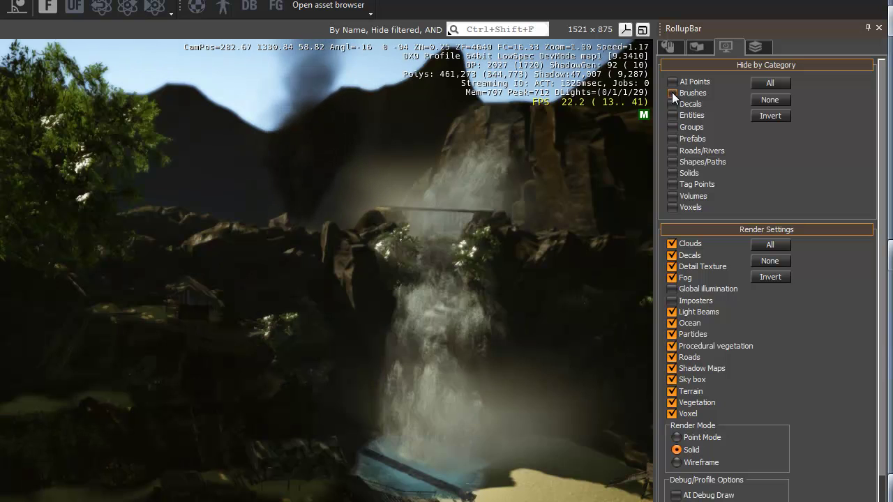
left_click(669, 211)
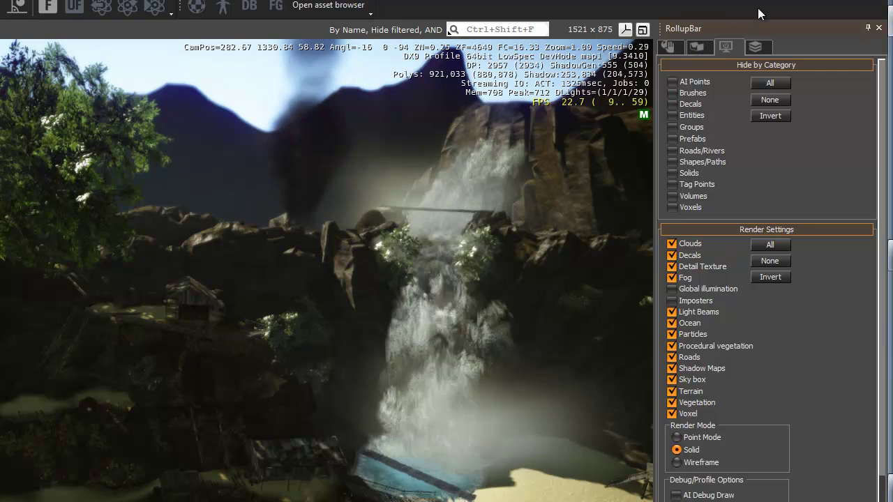
Hide the AI, Bridge, Decals, Main, Particles, Rocks, Trees, Tunnels and Vegetation layers, leaving the Wooden layer shown.
left_click(757, 47)
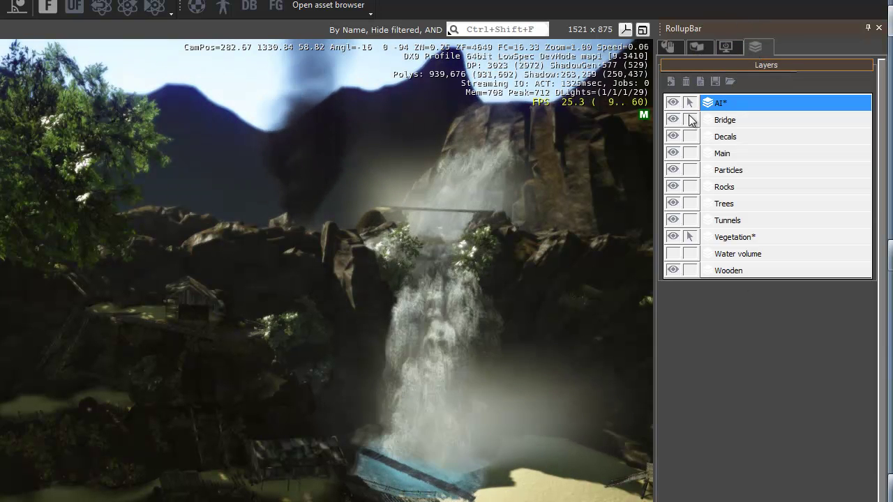
right_click_drag(434, 191, 433, 203)
key("w")
key("s")
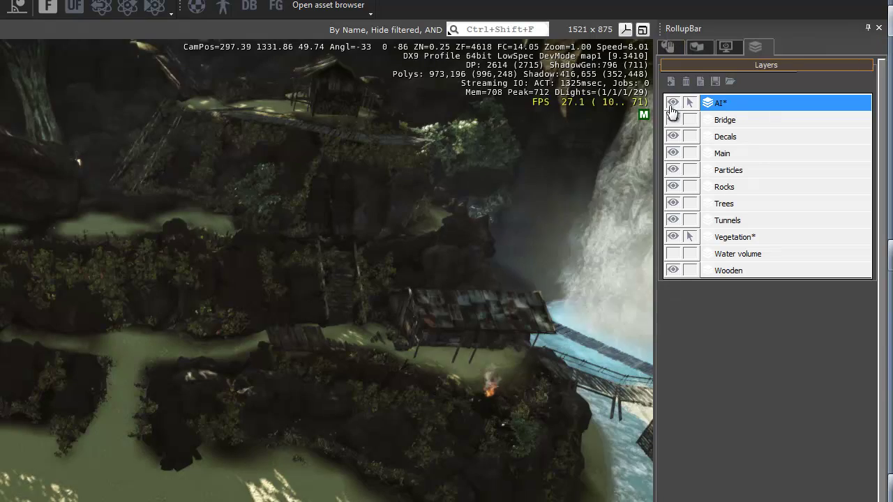
left_click(673, 120)
left_click(673, 137)
left_click(672, 154)
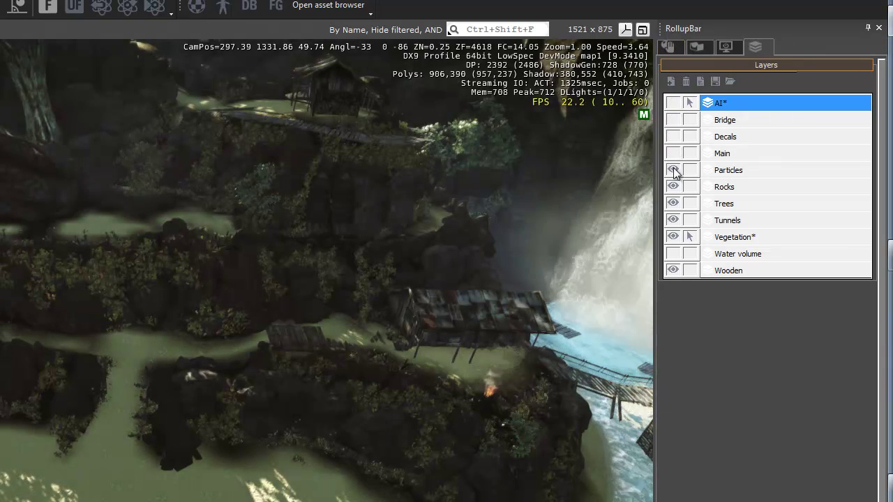
left_click(673, 187)
left_click(673, 204)
left_click(673, 237)
left_click(672, 220)
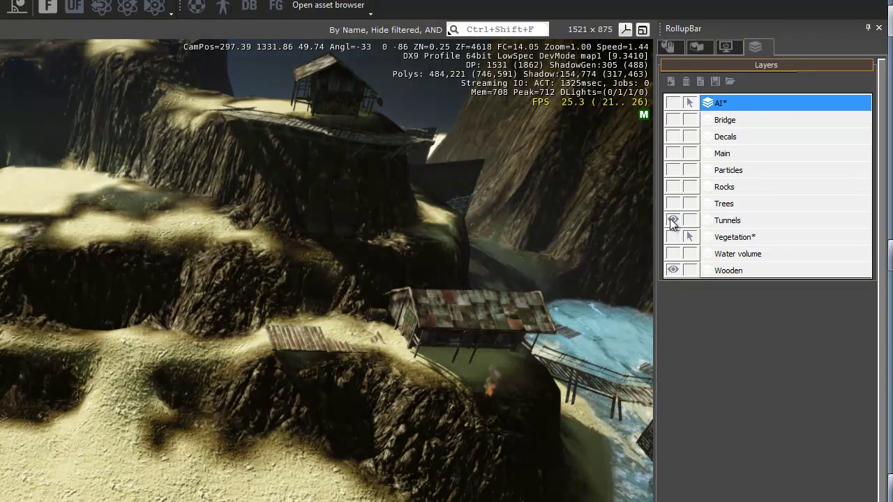
Show the Rocks and Trees layers briefly, hide them again, and inspect the wooden structures on the bare terrain.
left_click(672, 187)
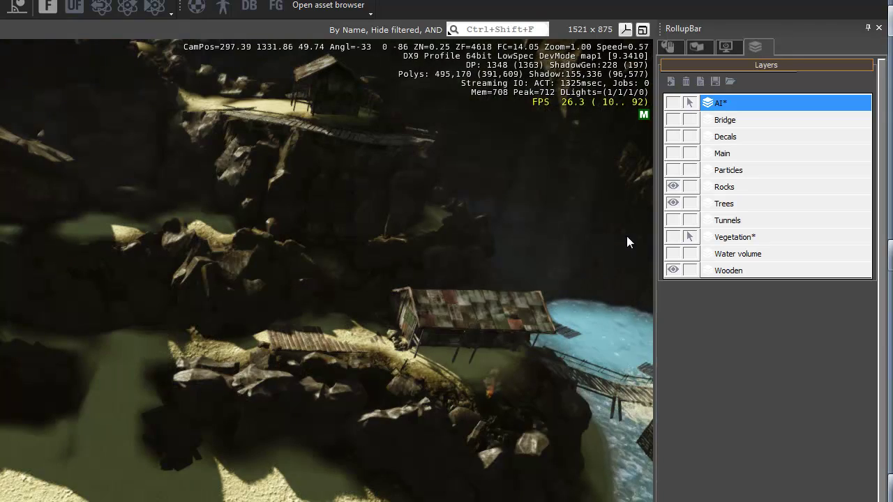
left_click(674, 187)
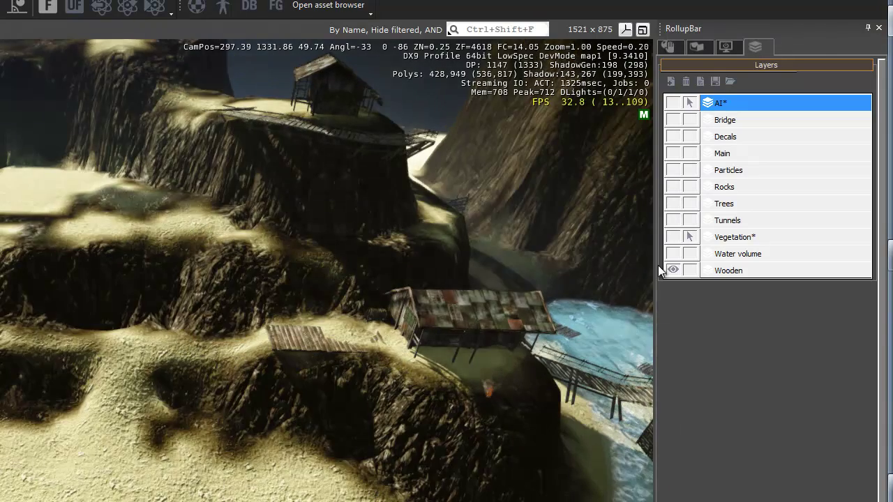
mouse_move(485, 212)
right_mouse_down()
mouse_move(462, 225)
mouse_move(495, 228)
mouse_move(487, 215)
mouse_move(482, 221)
mouse_move(509, 185)
mouse_move(481, 228)
right_mouse_up()
right_click_drag(305, 257, 302, 271)
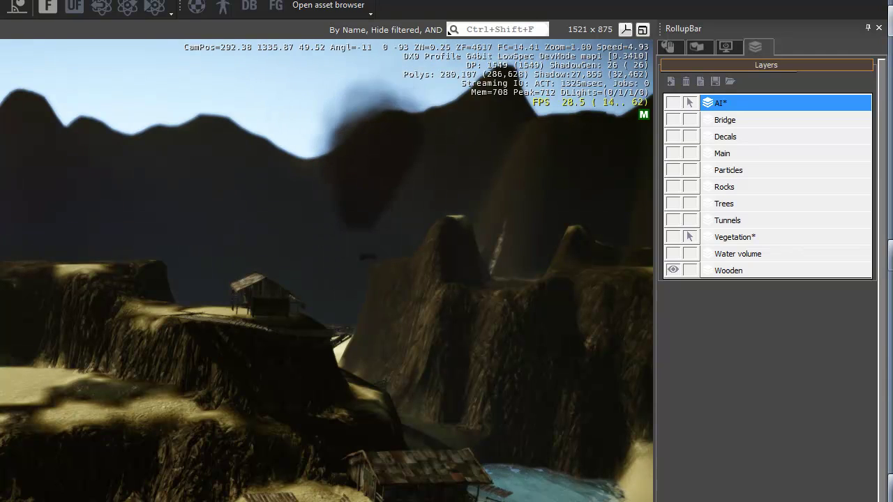